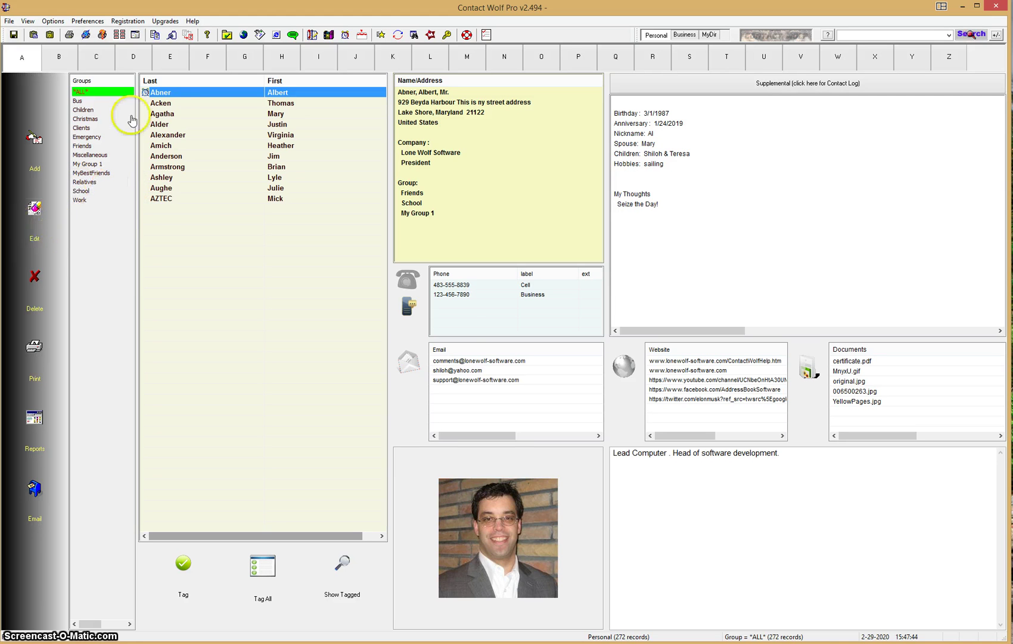
- Review the first contact's important dates, leaving the birthday unchanged, and close the editor
left_click(33, 230)
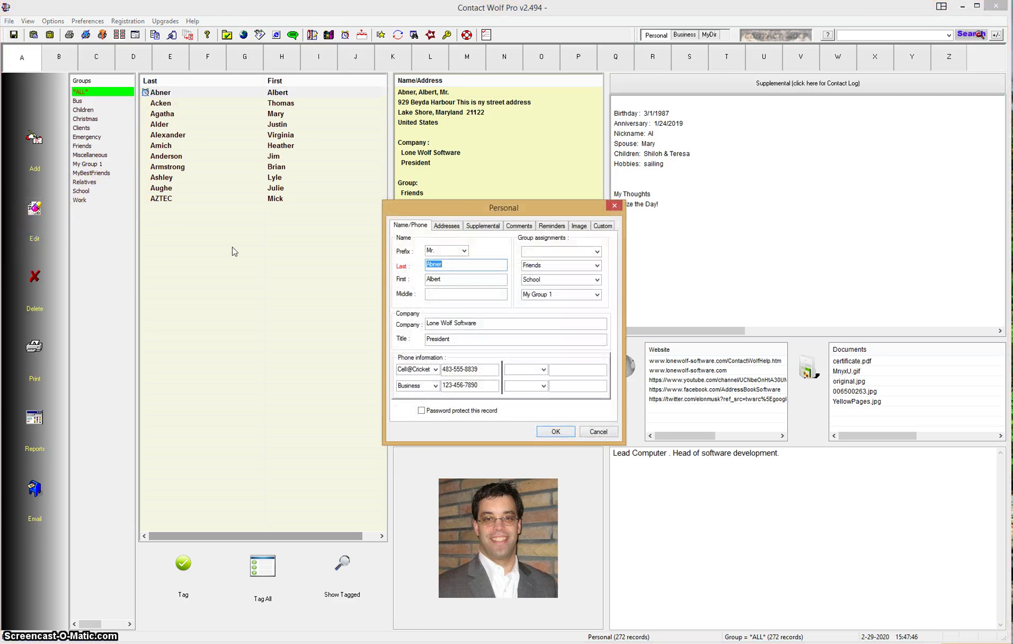
left_click(487, 226)
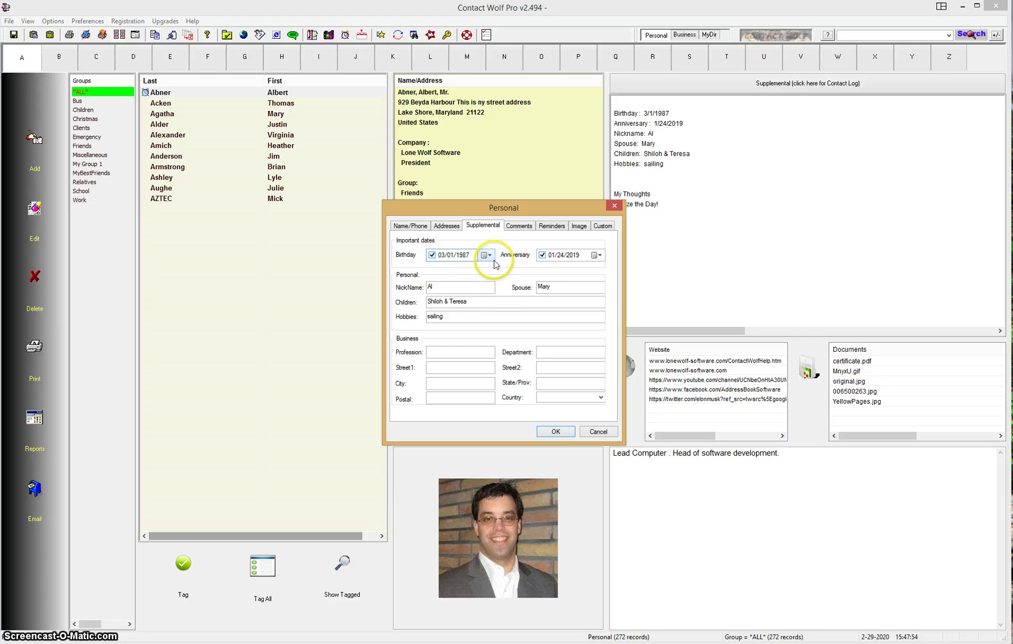
left_click(486, 255)
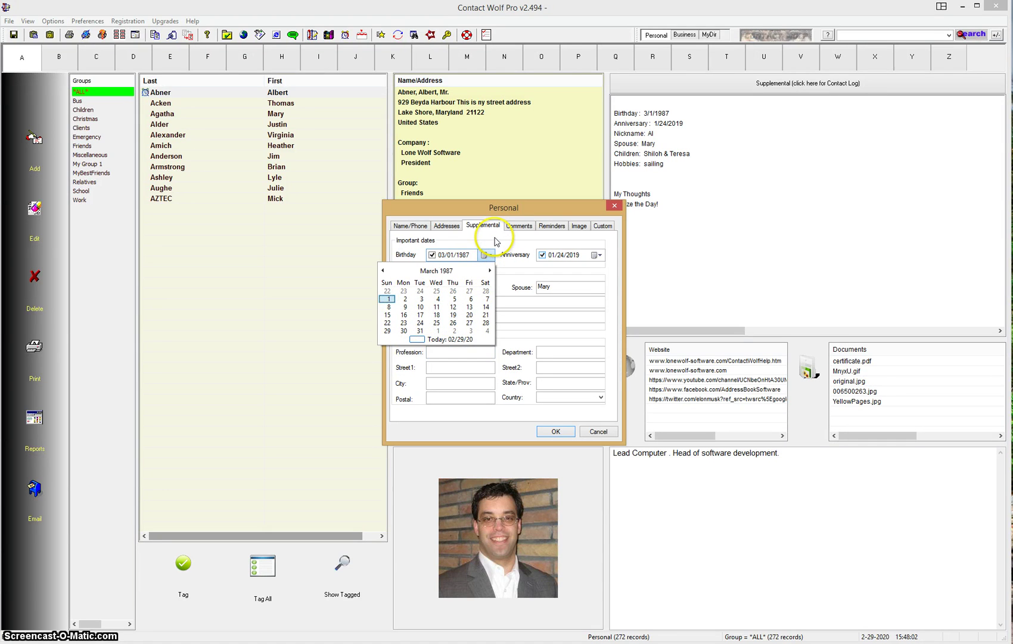
left_click(474, 240)
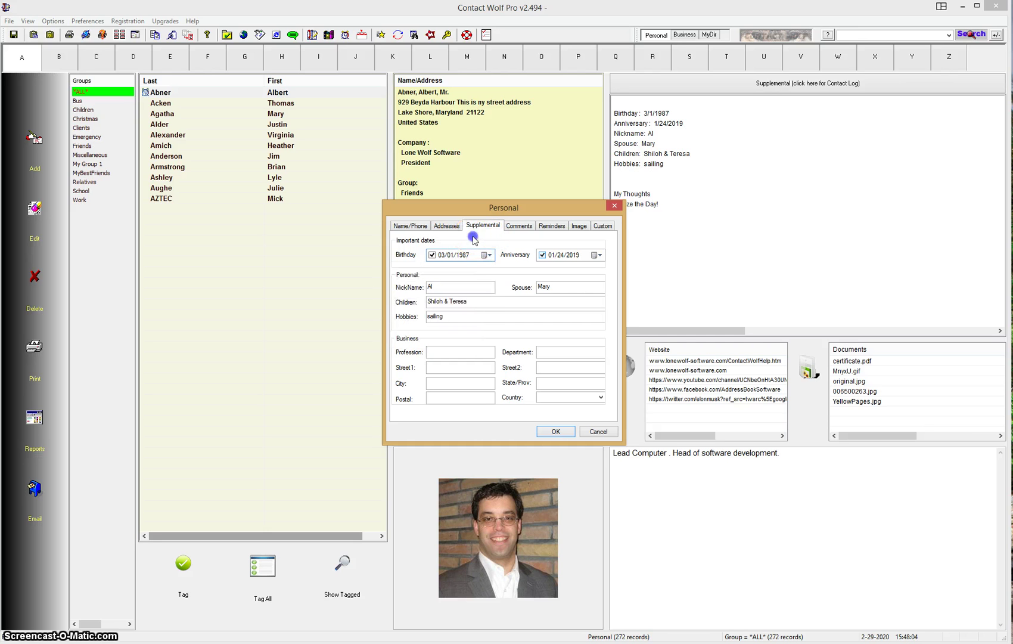
left_click(555, 432)
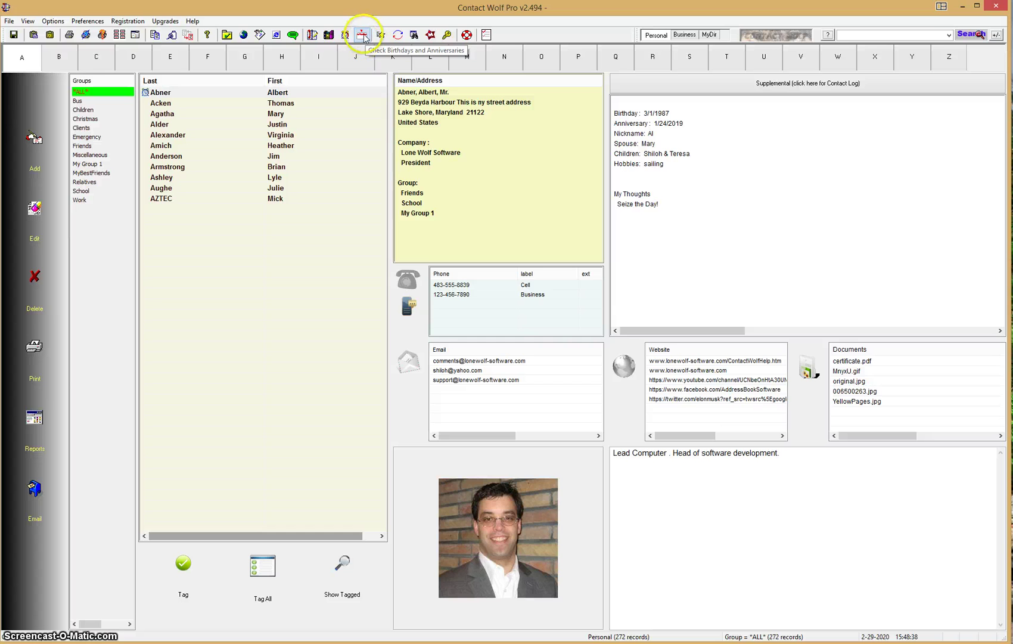
- Show upcoming birthdays and anniversaries for the next 20 days and view the fourth entry's details
left_click(361, 38)
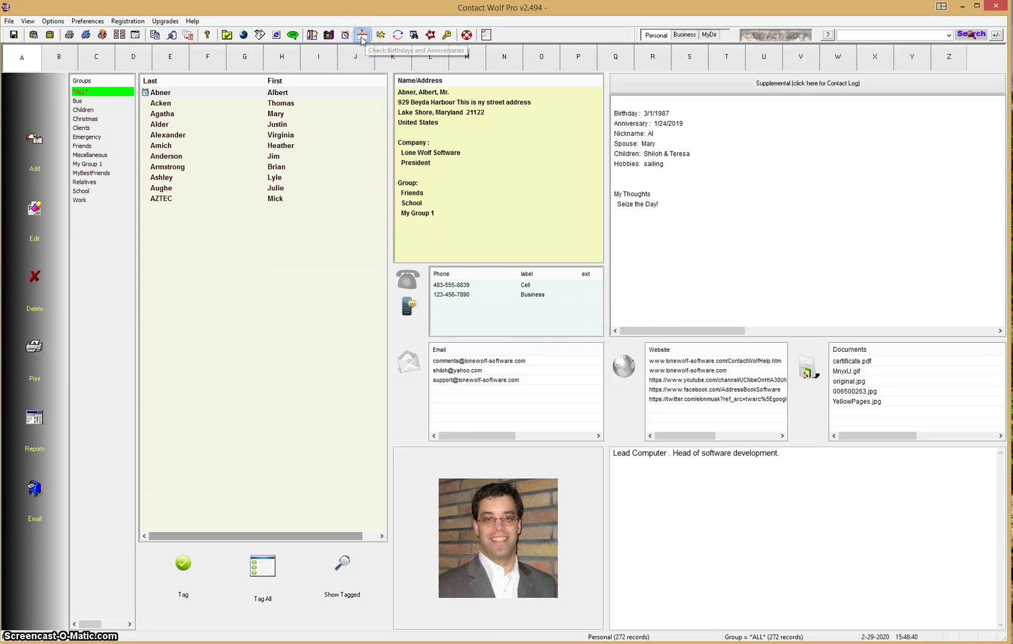
left_click_drag(558, 173, 648, 155)
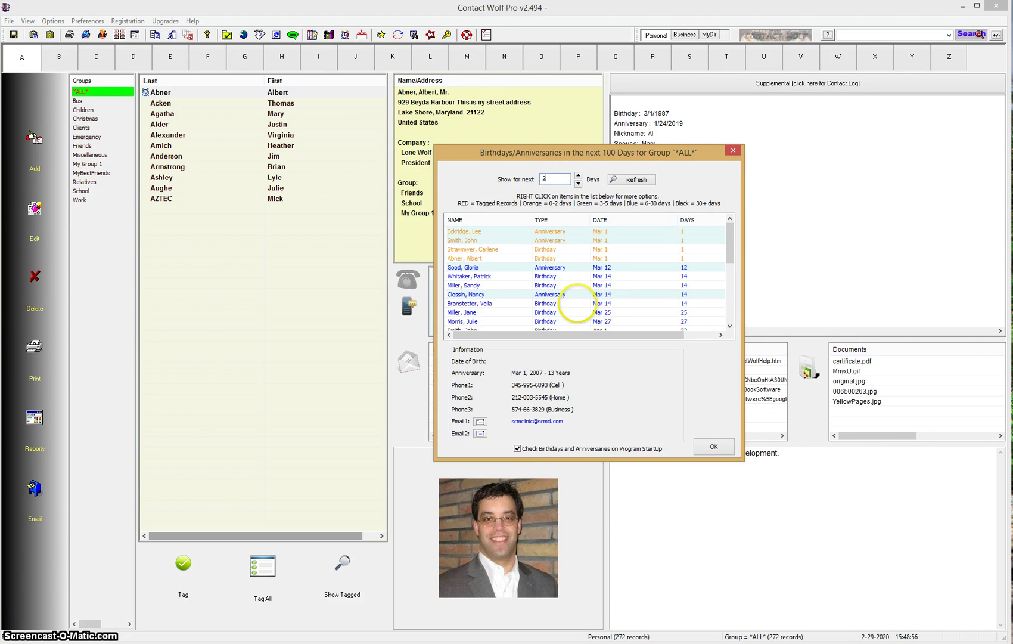
type("0")
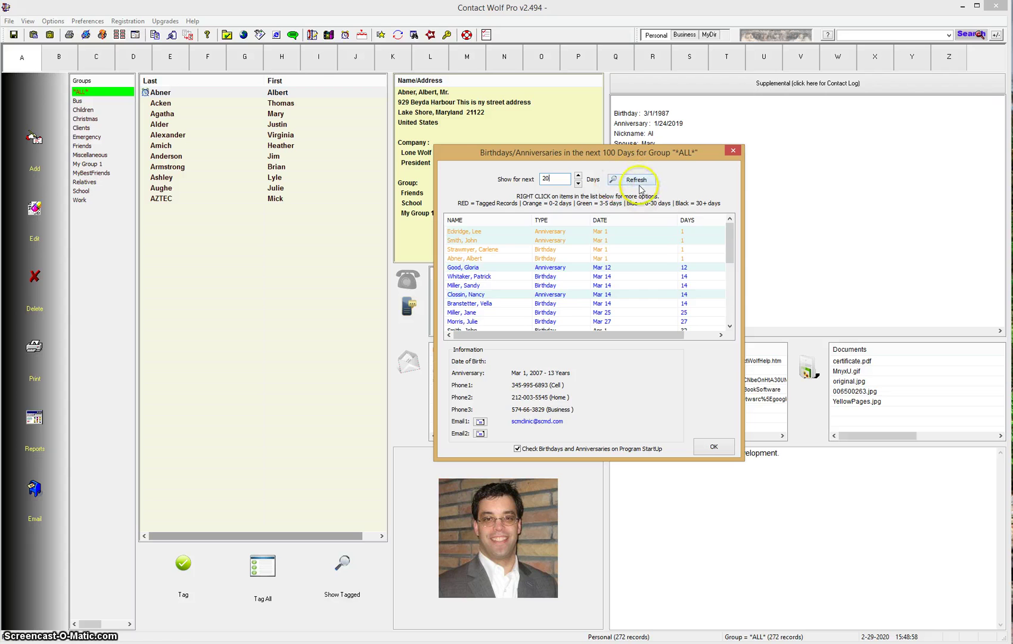
left_click(637, 186)
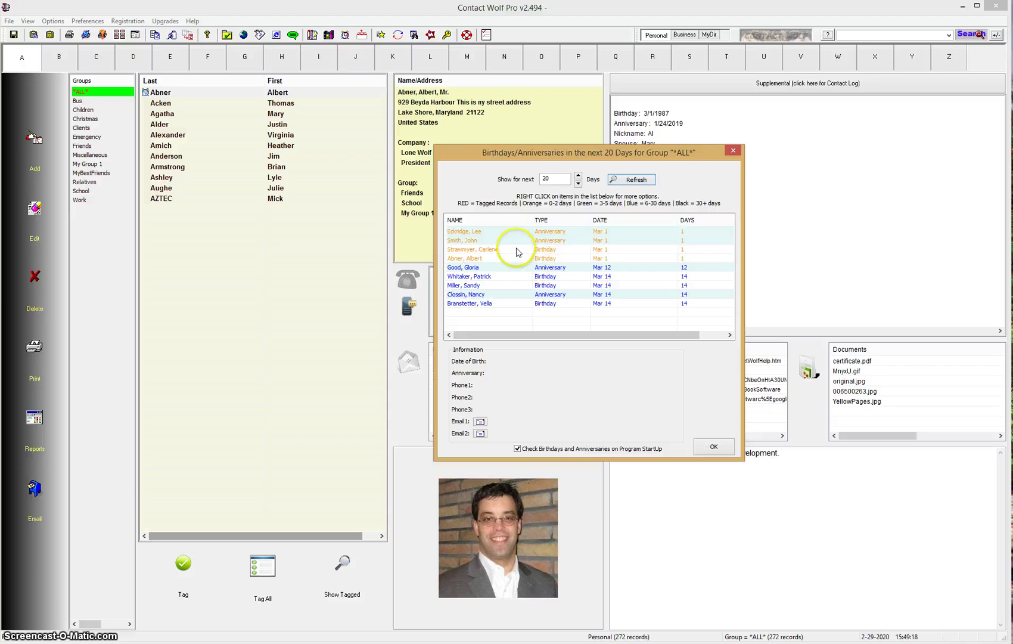
left_click(481, 259)
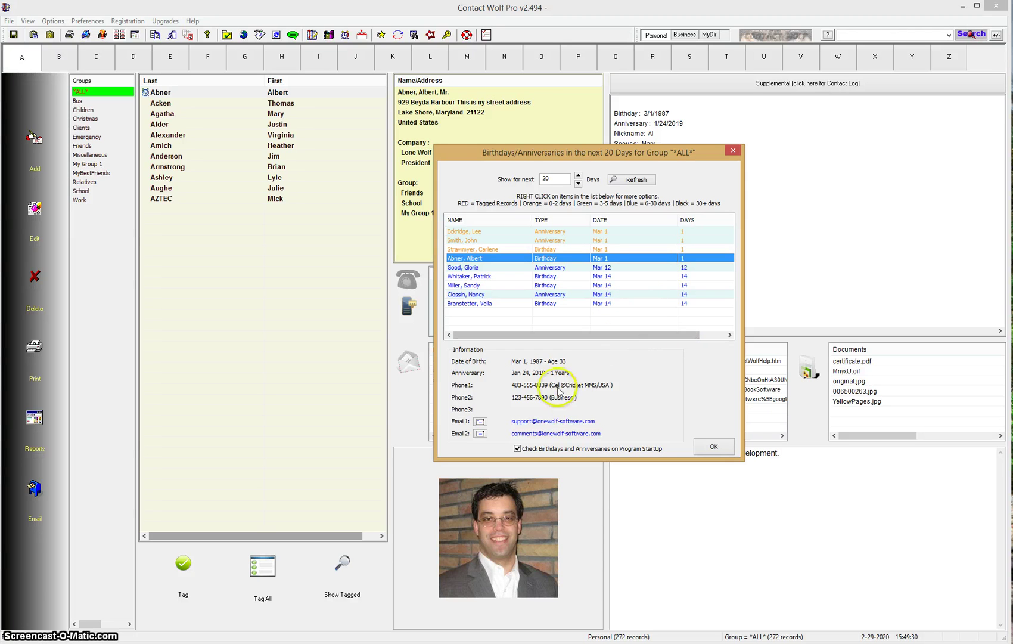
left_click(480, 423)
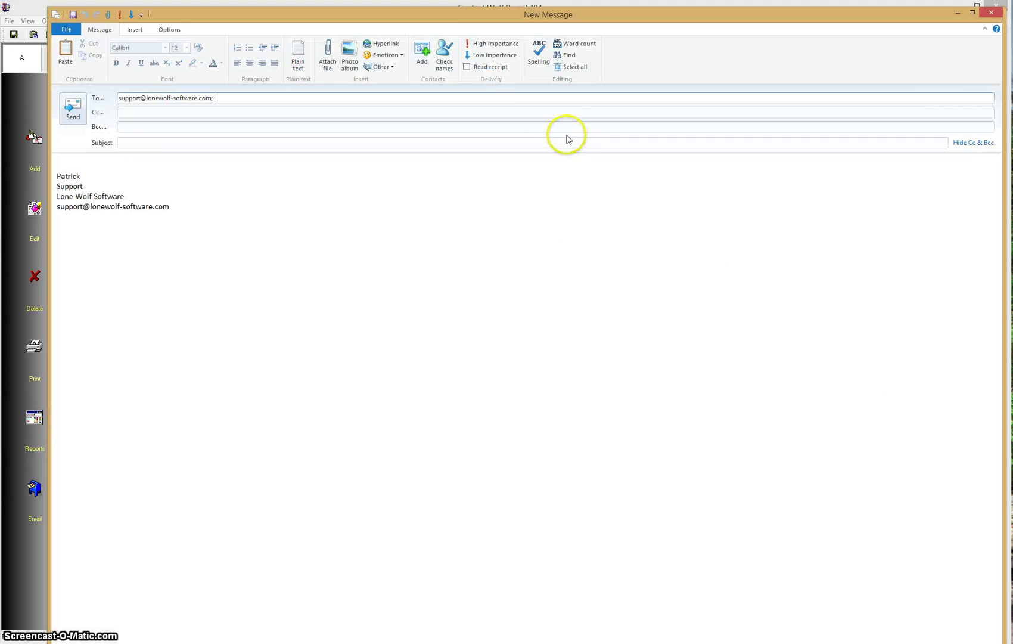
left_click_drag(475, 13, 489, 47)
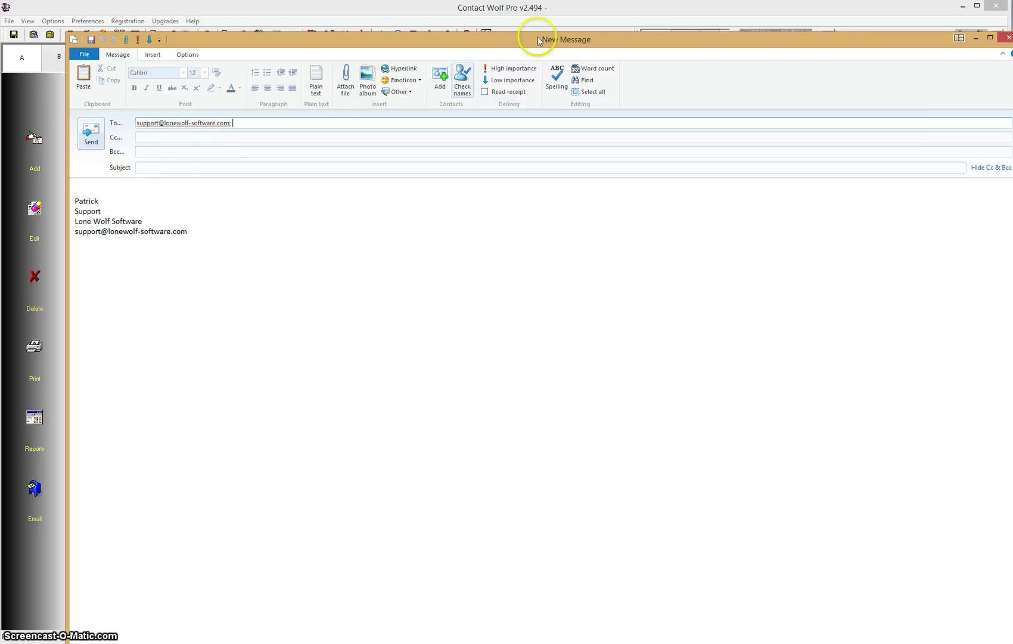
left_click(1006, 39)
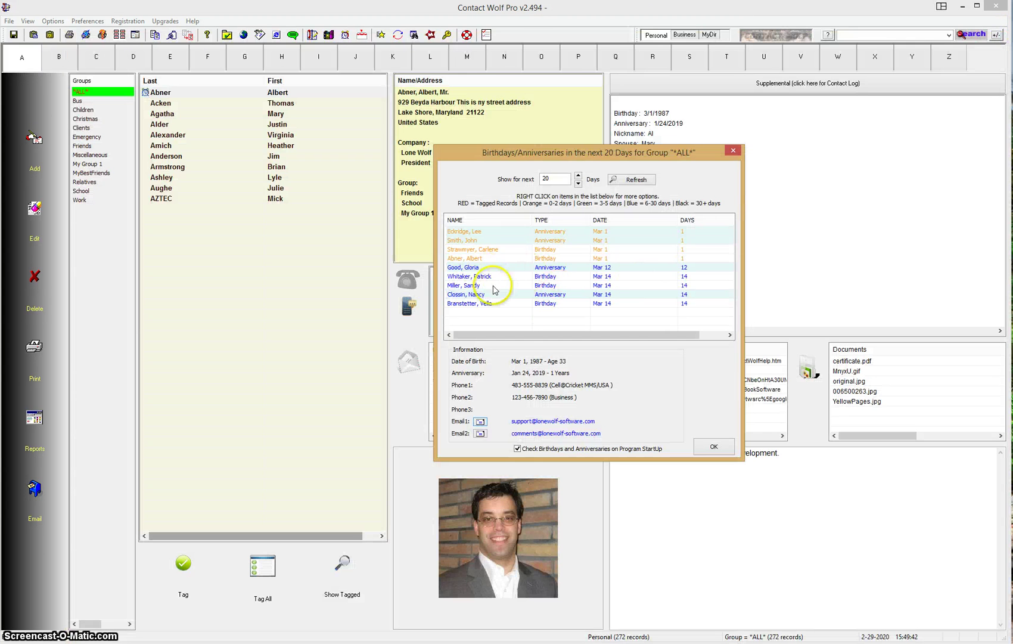
- Tag the Mar 1 birthday contact so it turns red, then close the reminders window
left_click(480, 258)
right_click(481, 260)
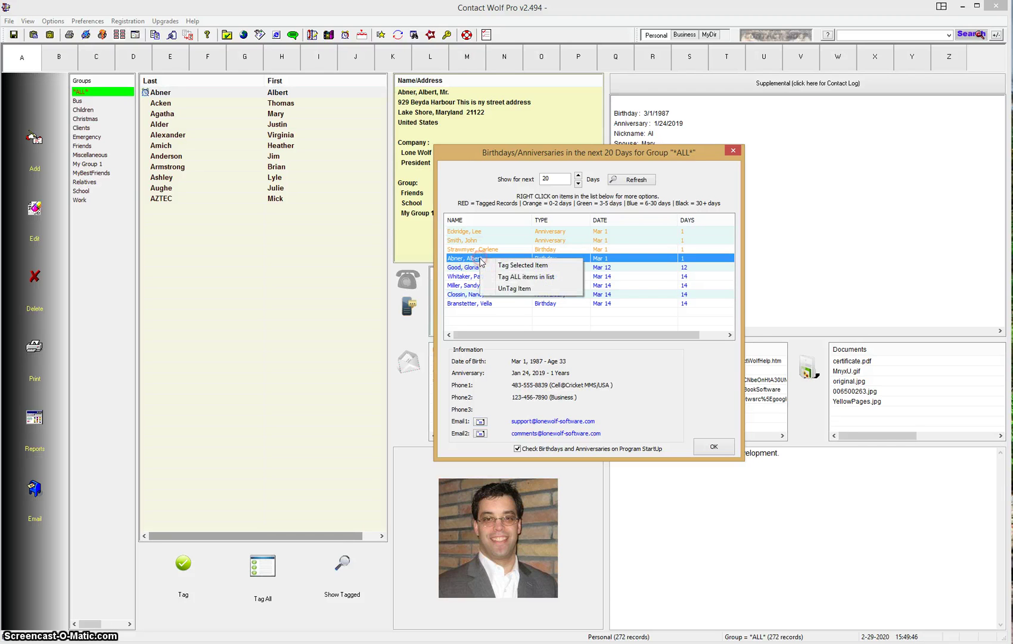
left_click(524, 266)
left_click(472, 276)
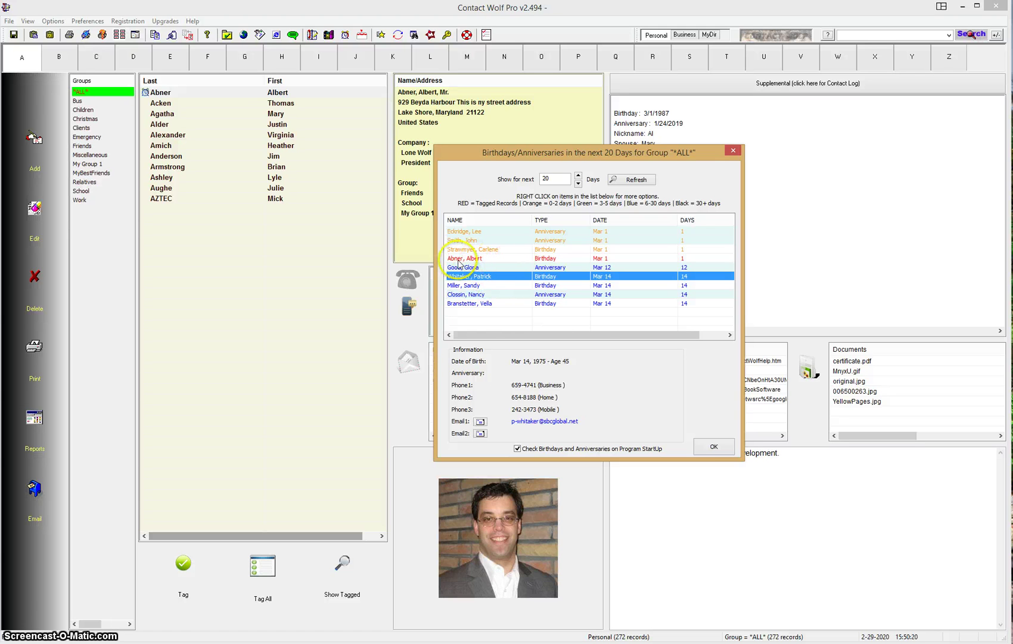
left_click(716, 448)
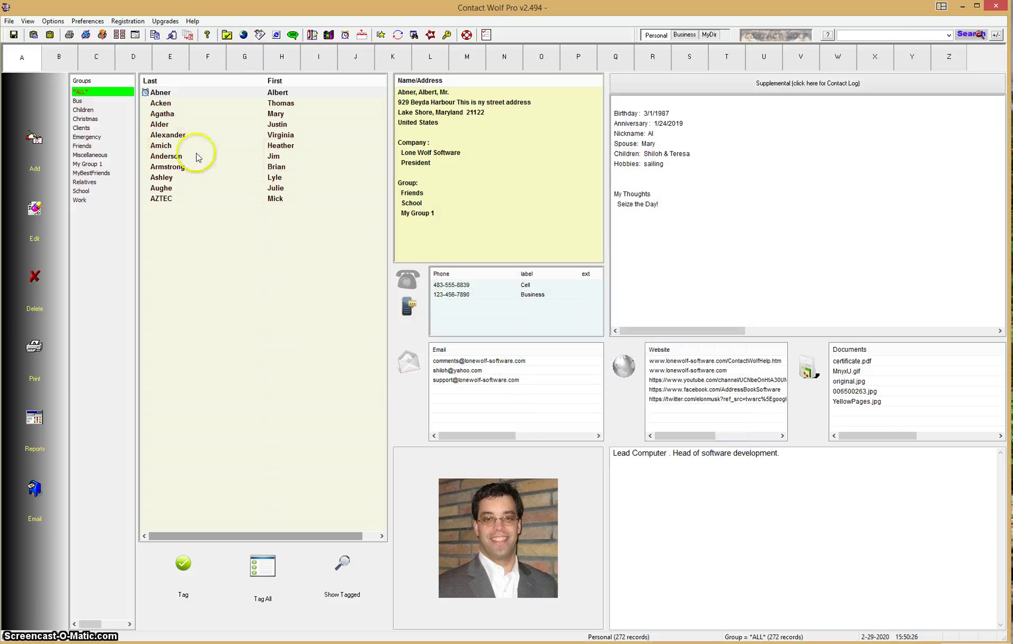
- Show only tagged contacts, select the single tagged contact, and pick its cell phone number
left_click(346, 587)
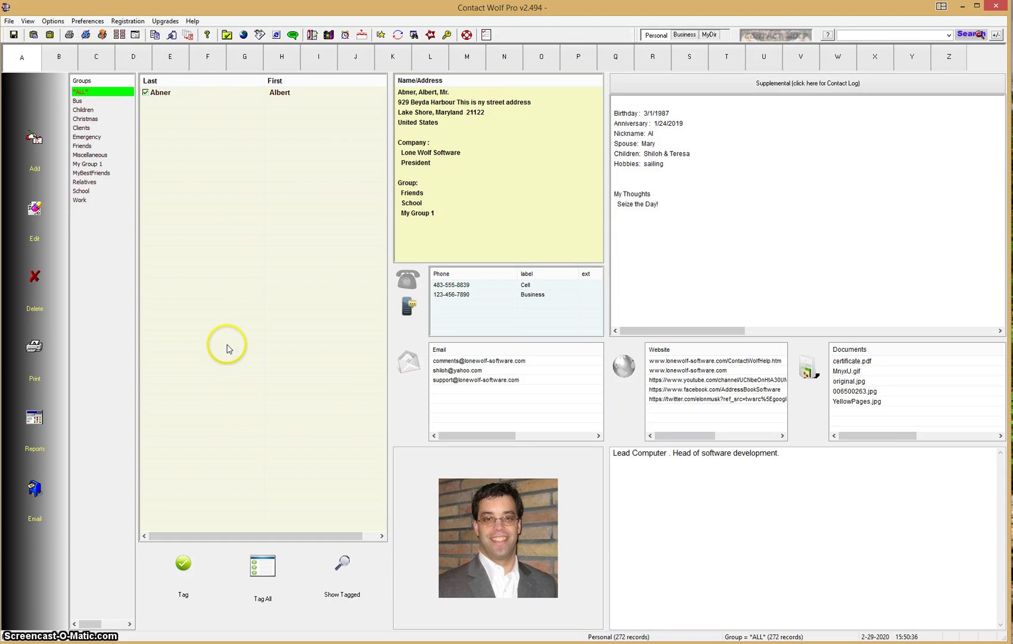
left_click(171, 94)
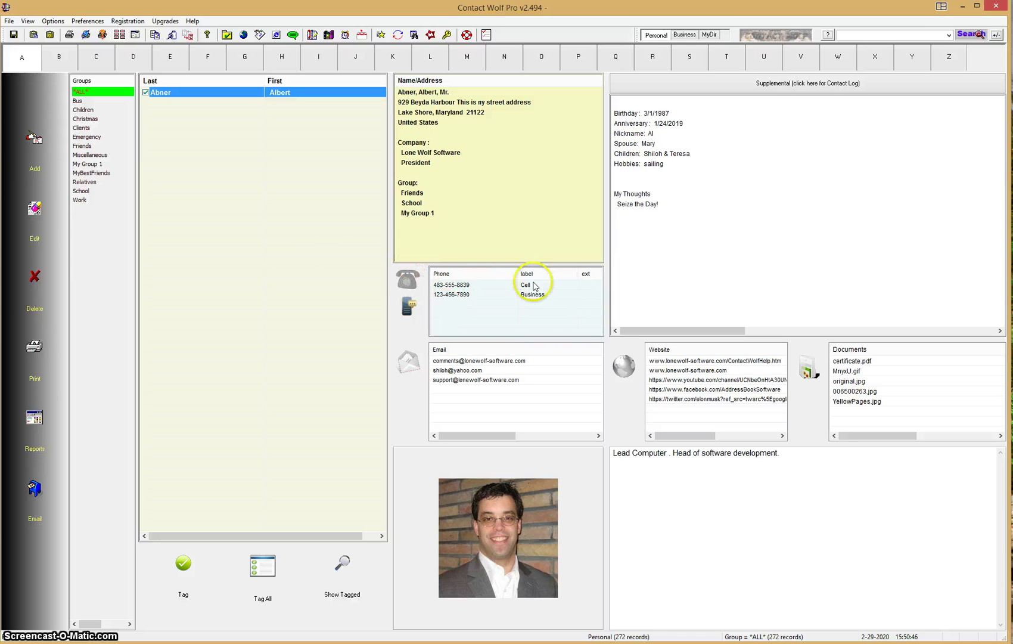
left_click(453, 288)
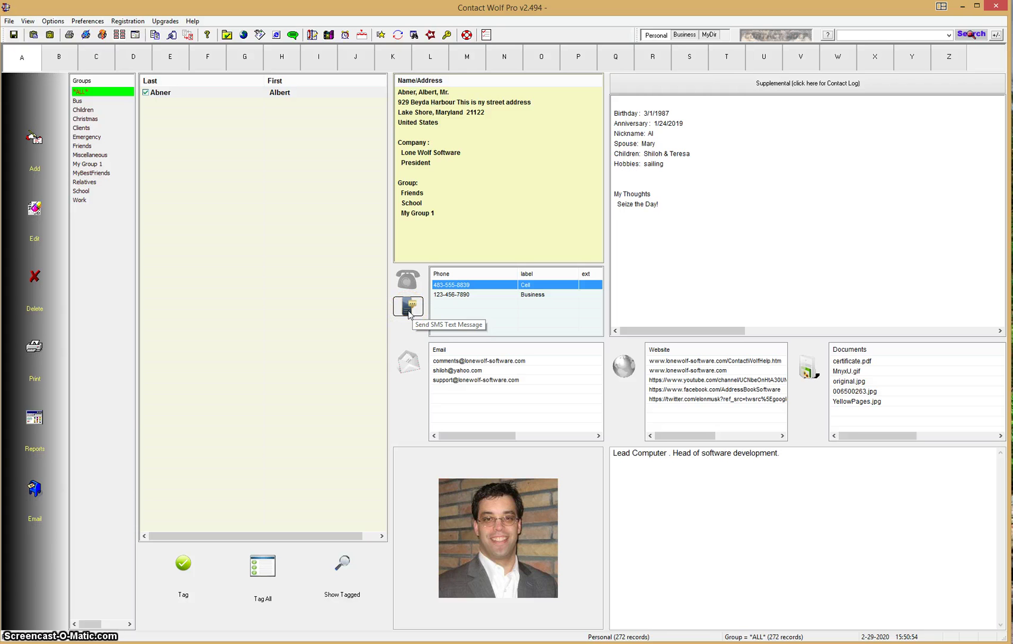
- Draft a 'Happy Birthday!' SMS to the cell number with the sender's support email, then cancel unsent
left_click(409, 308)
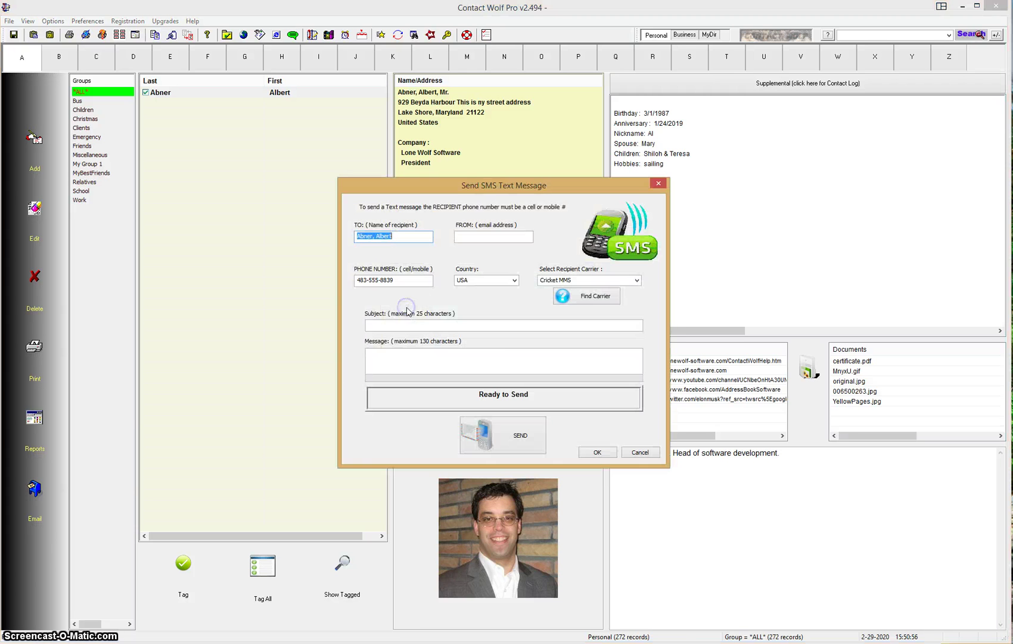
left_click_drag(528, 187, 554, 196)
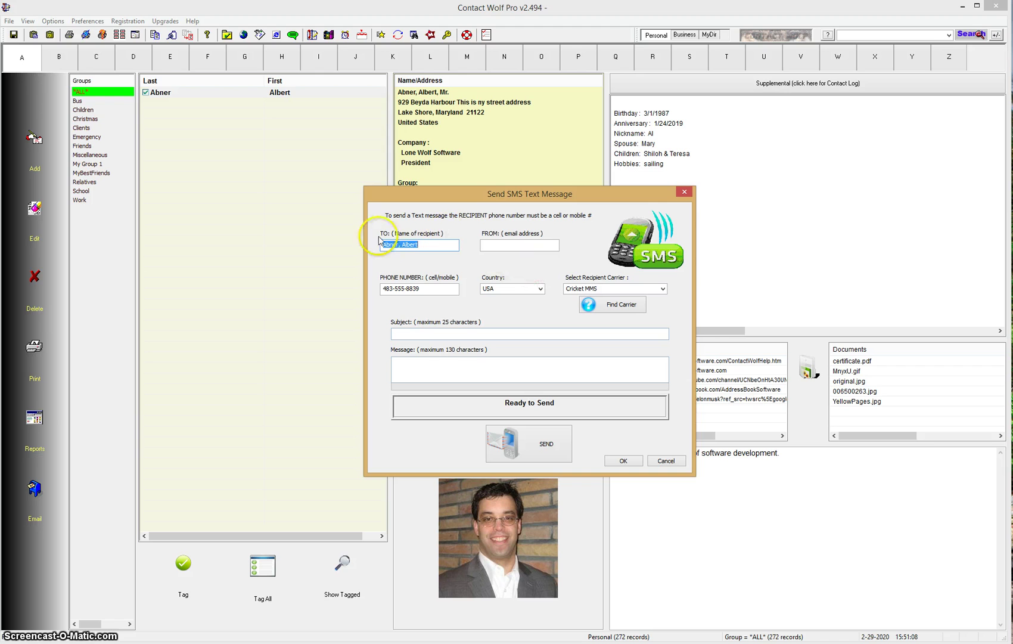
left_click(437, 245)
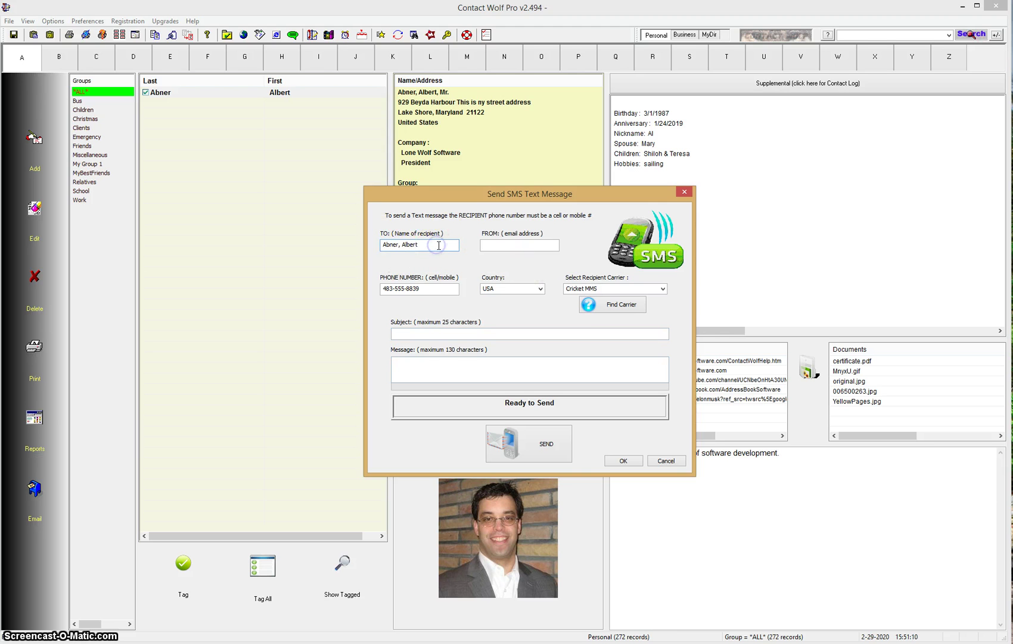
left_click(511, 246)
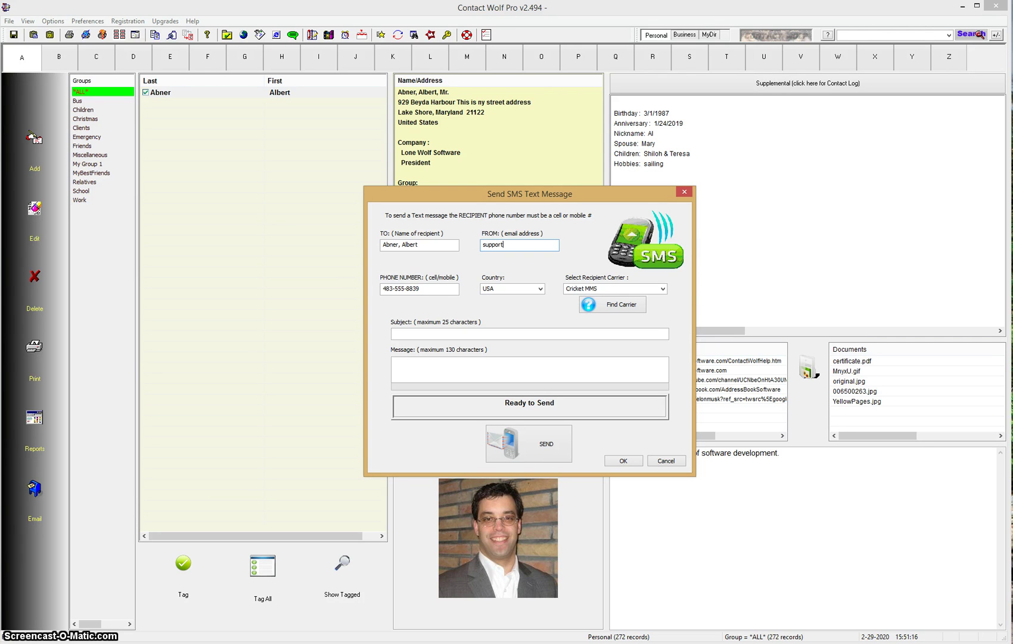
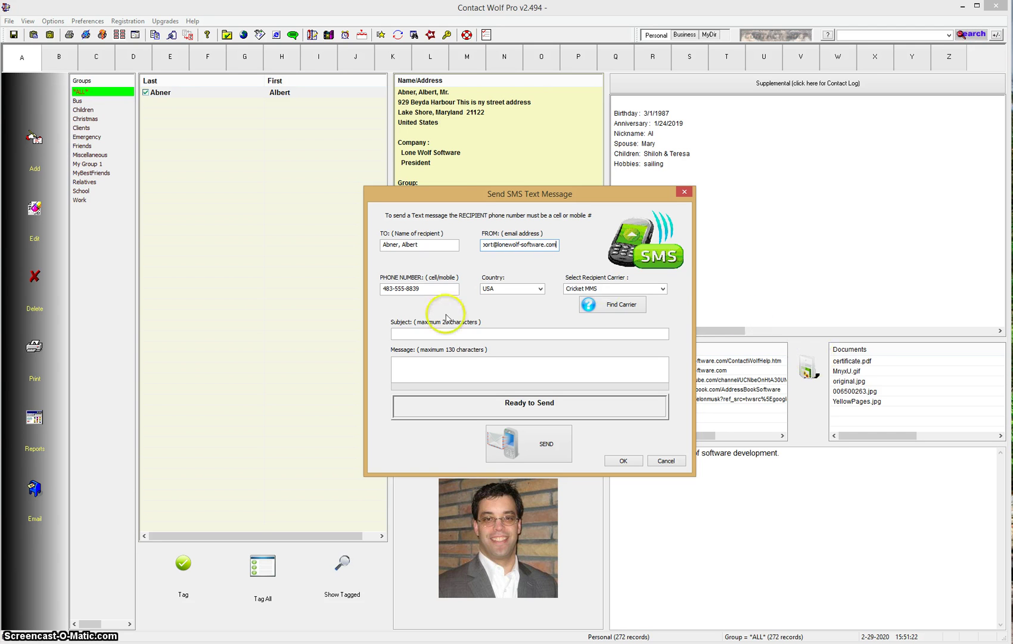
left_click(421, 333)
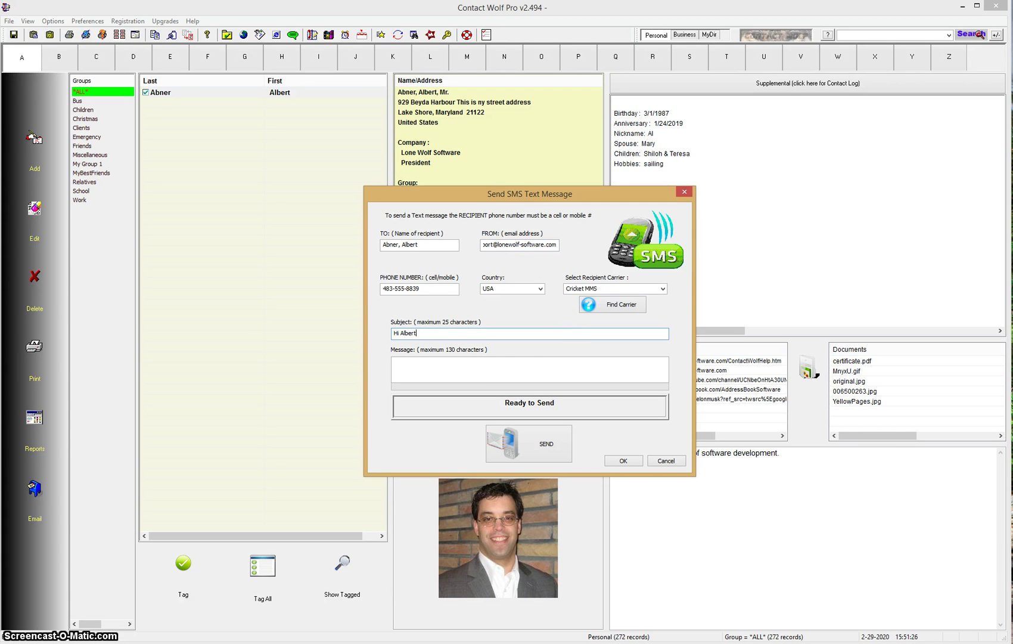
left_click(516, 367)
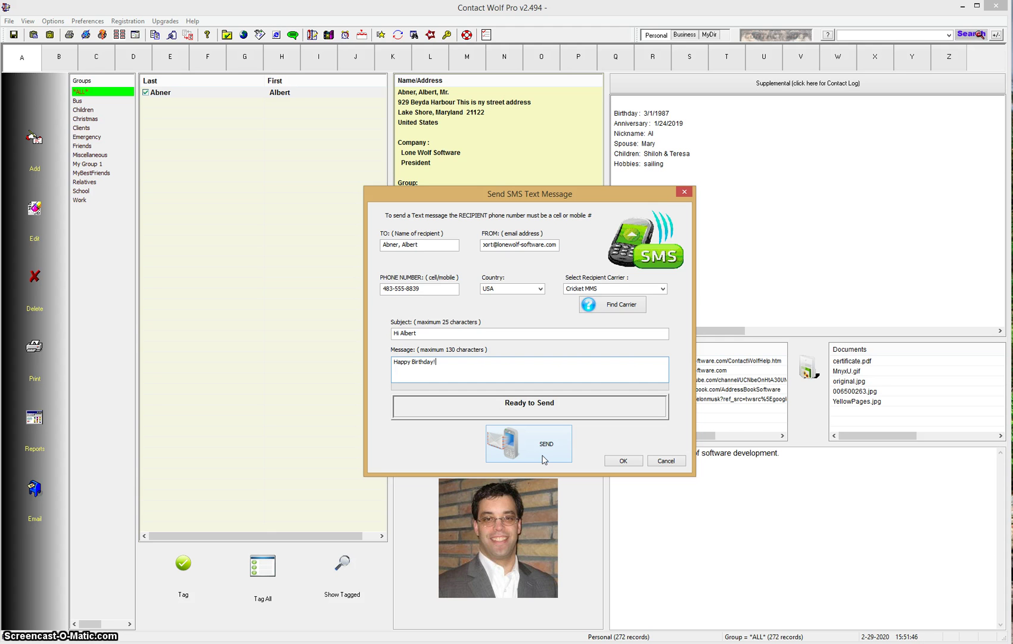
left_click(668, 464)
left_click(668, 464)
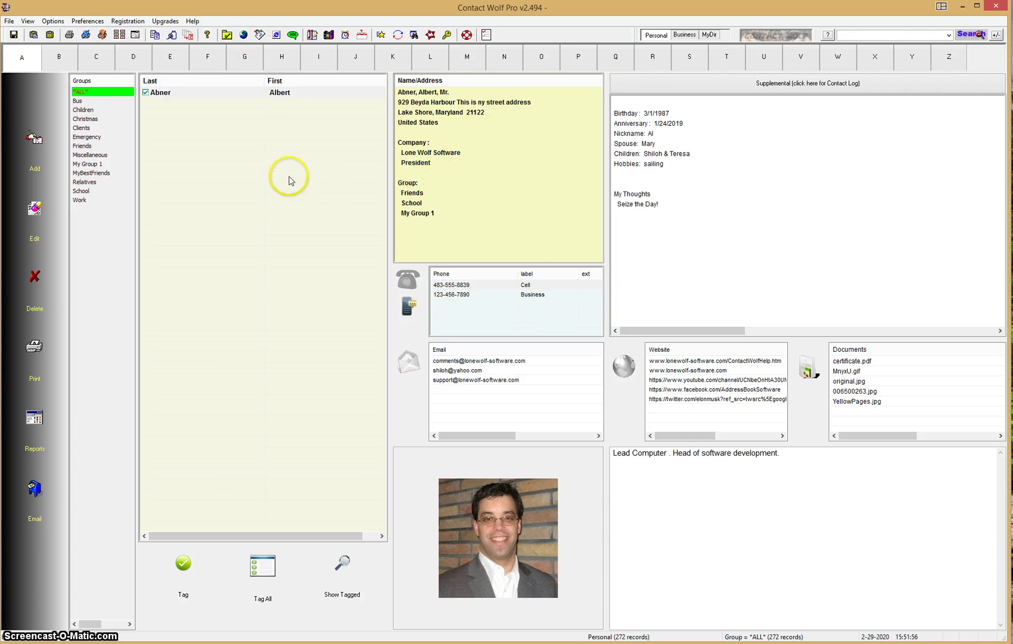
left_click(361, 36)
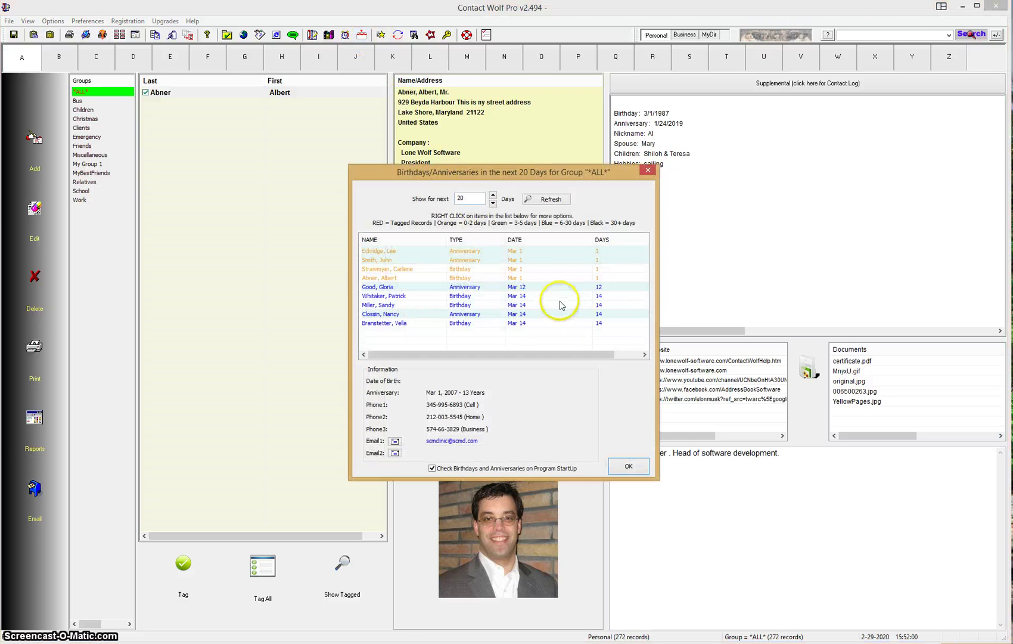
left_click_drag(538, 177, 616, 190)
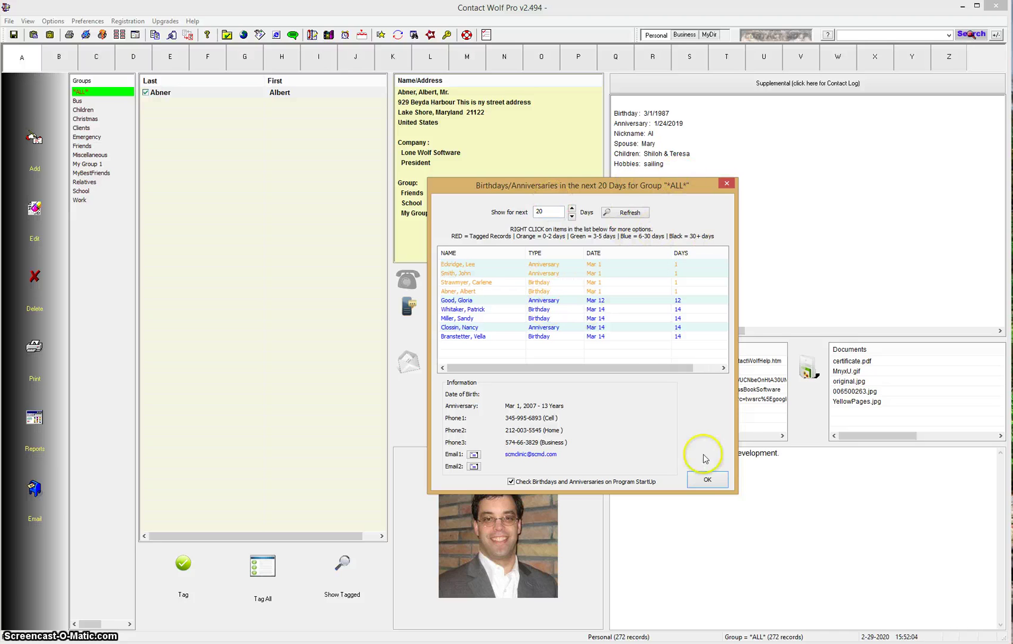
left_click(707, 479)
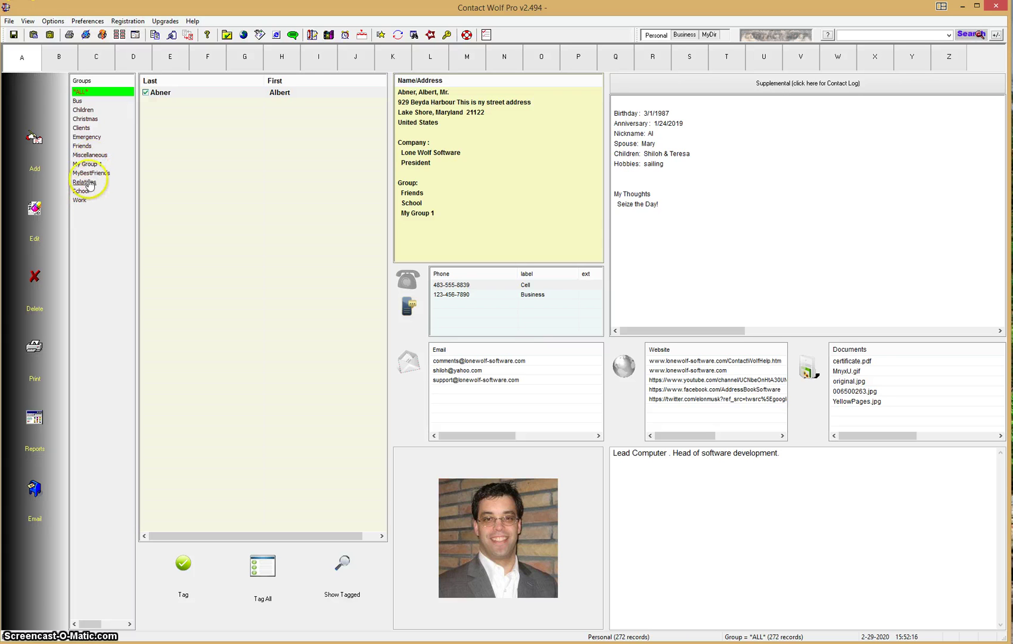
- For the Relatives group, extend reminders to 100 days, review the Mar 1 and May 30 entries, then close
left_click(85, 183)
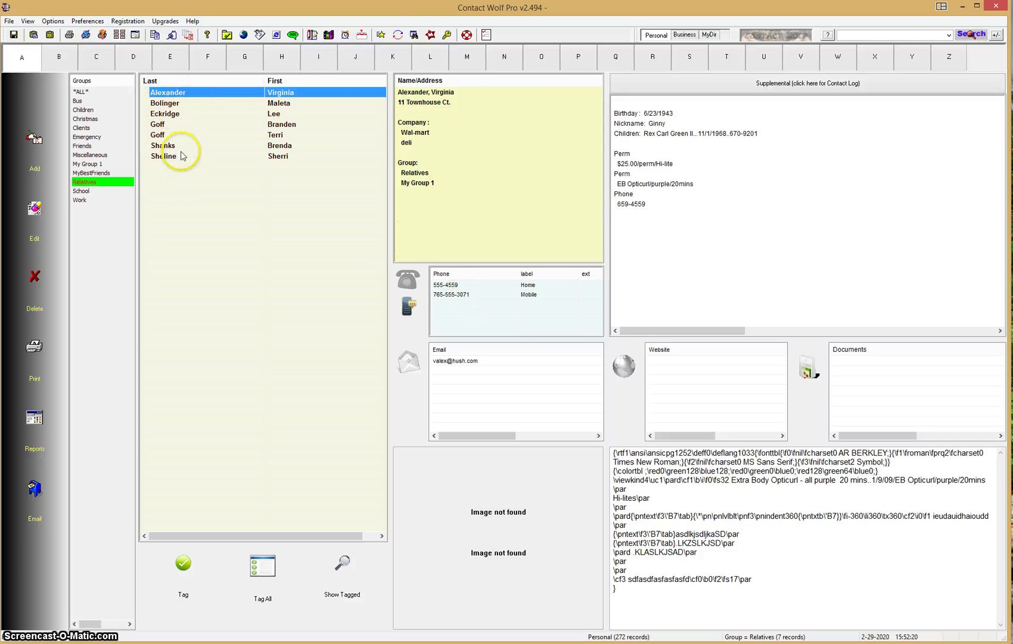
left_click(362, 35)
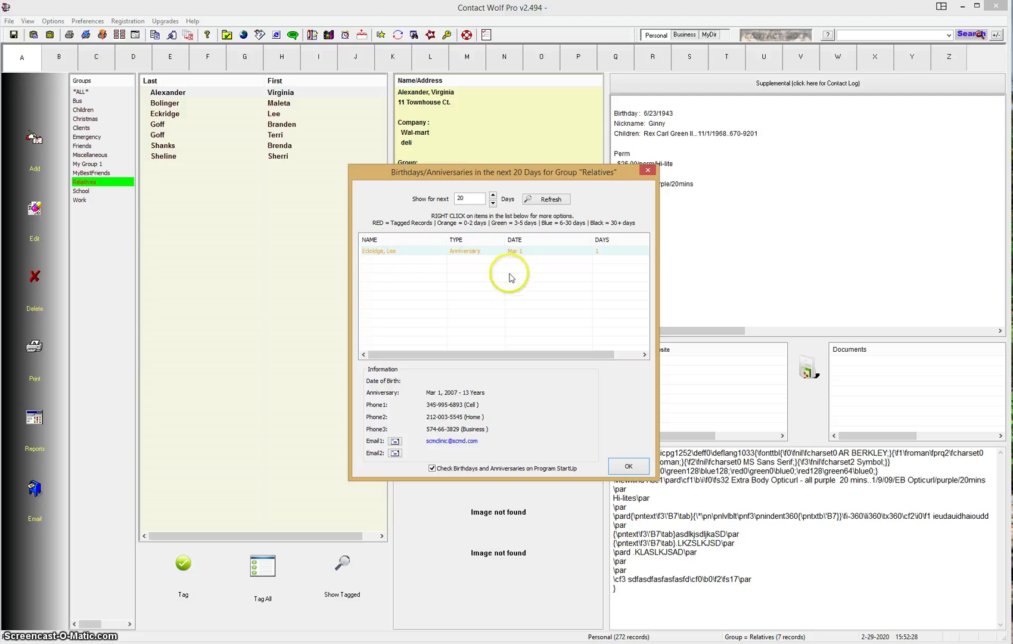
double_click(471, 199)
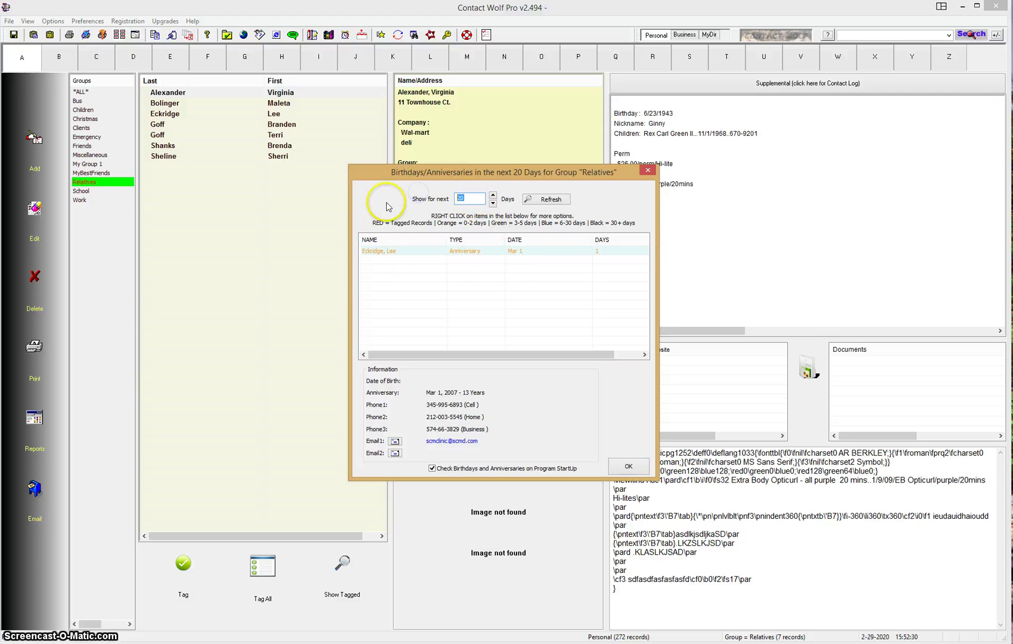
type("100")
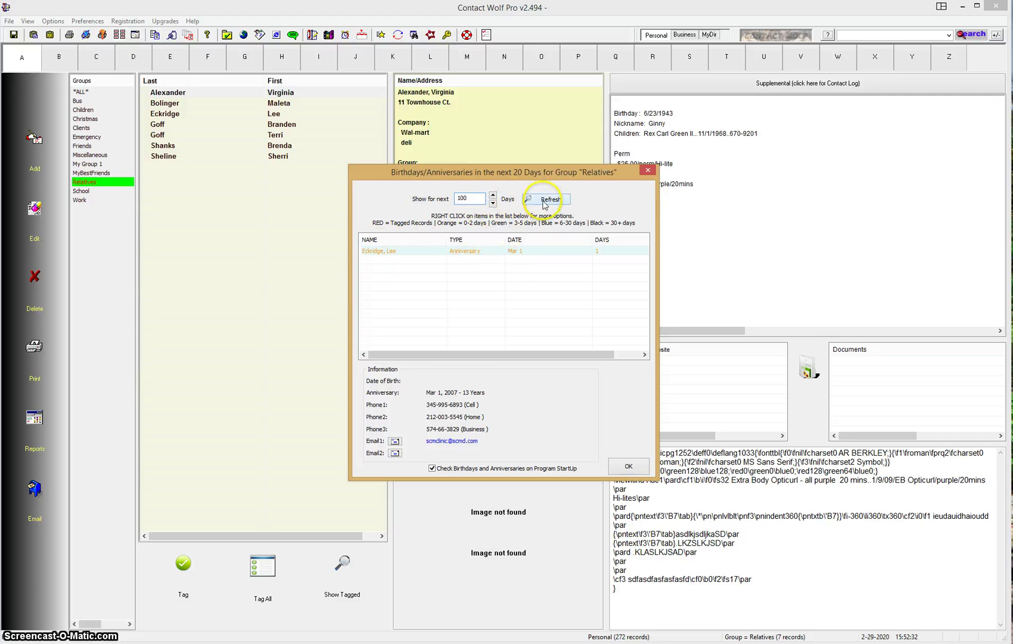
left_click(543, 201)
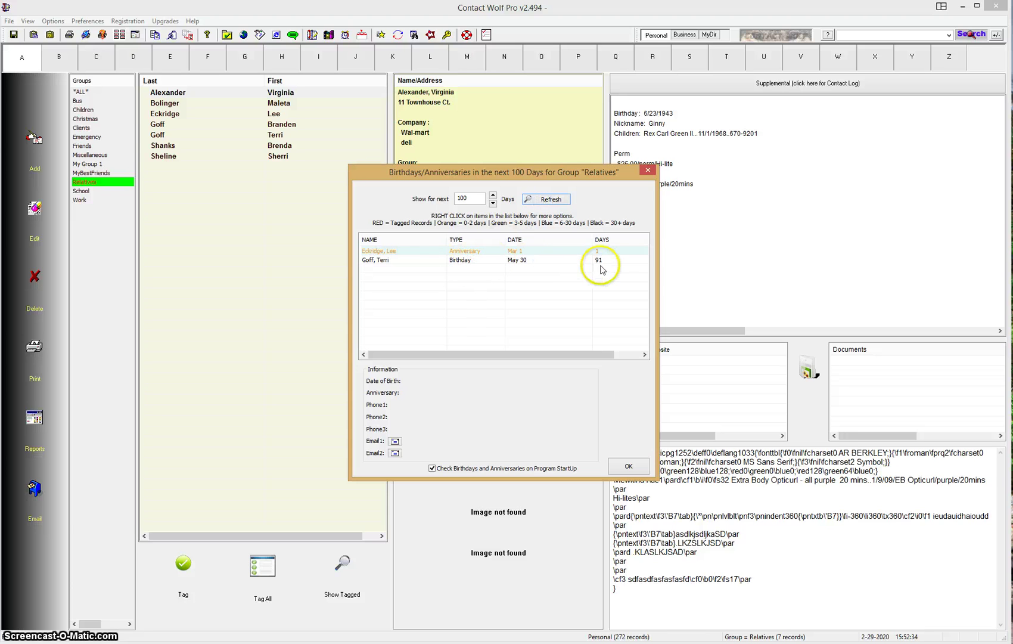
left_click(465, 251)
left_click(459, 261)
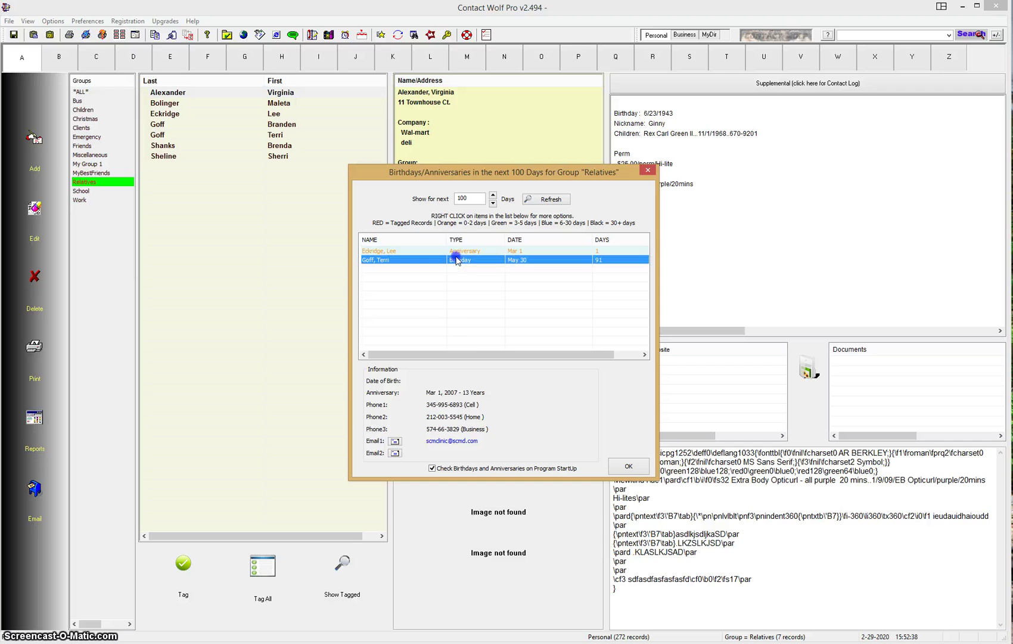
left_click(628, 465)
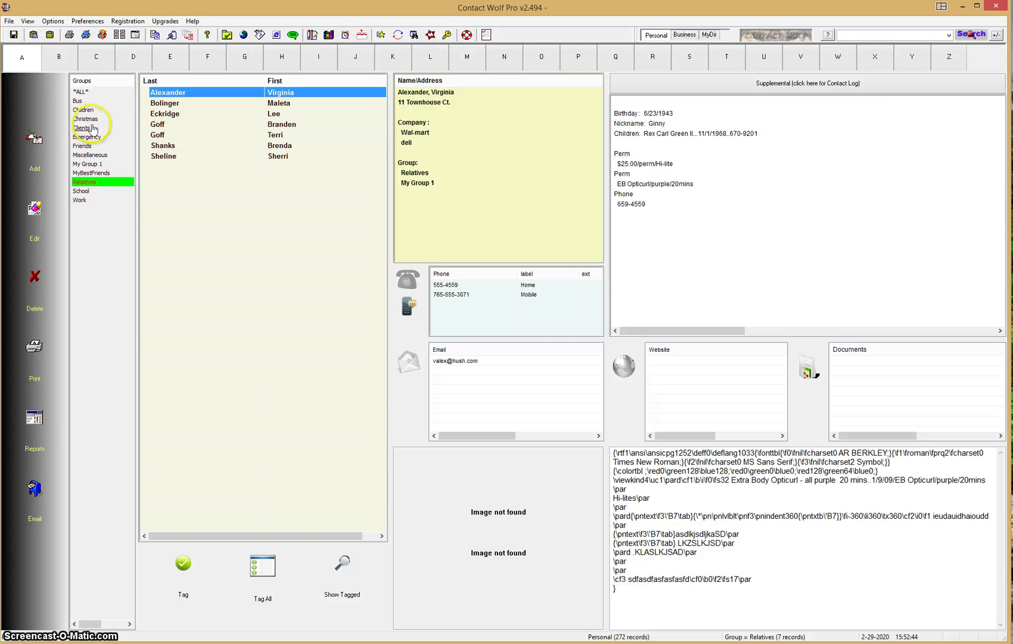
- Return to all groups, browse the A and C letter tabs, and reopen the birthdays/anniversaries list
left_click(78, 92)
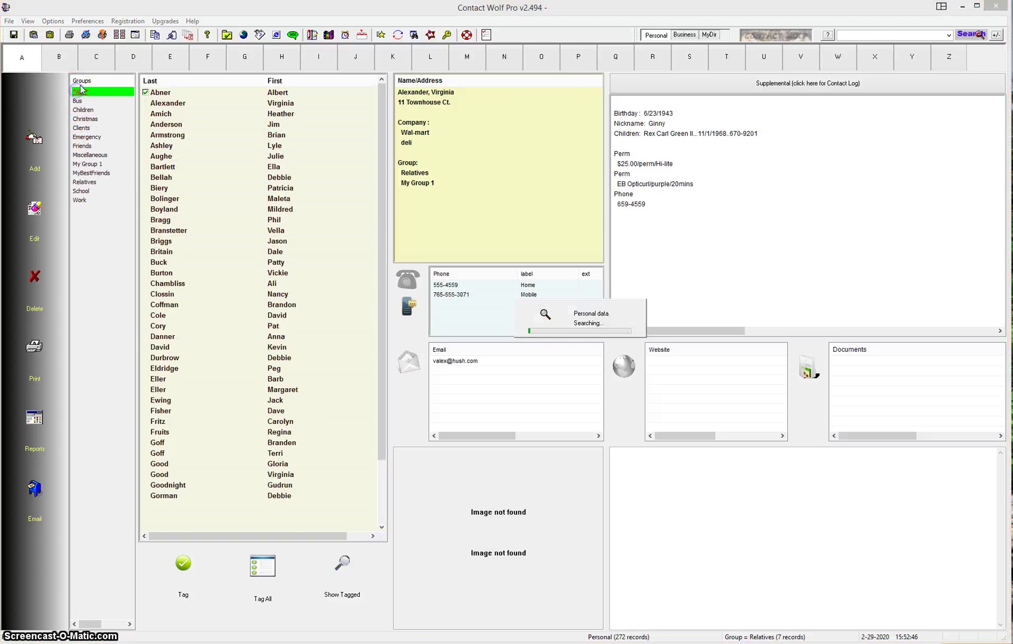
left_click(17, 60)
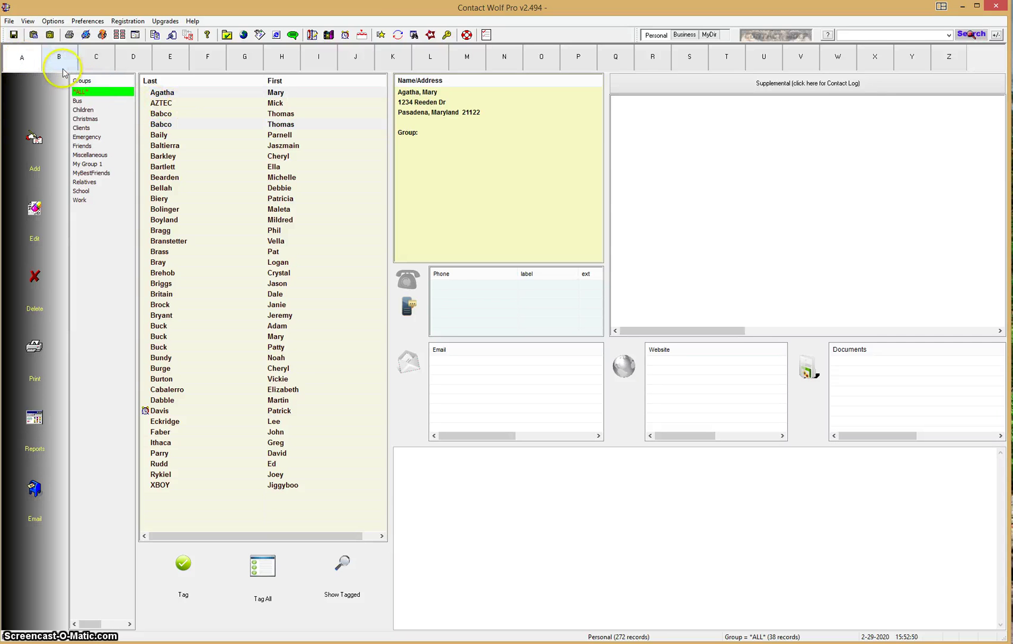
left_click(23, 56)
left_click(92, 60)
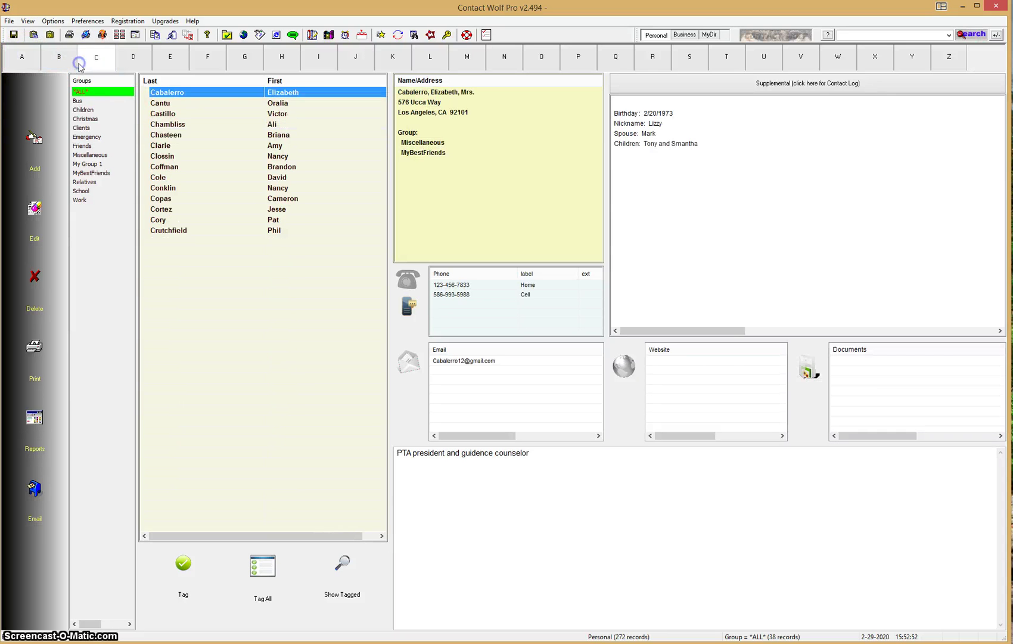
left_click(21, 58)
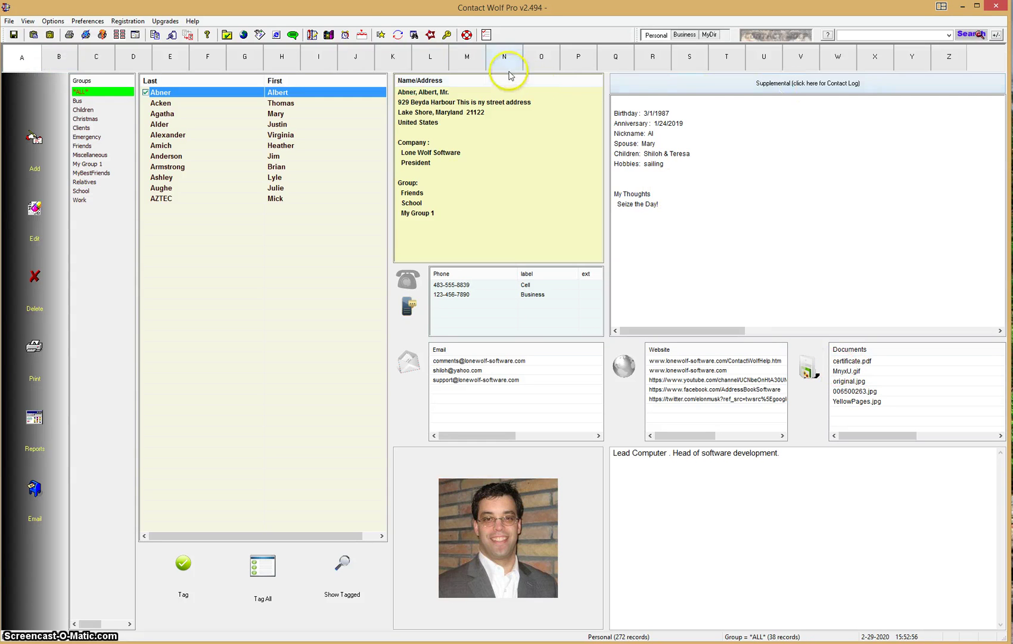
left_click(362, 35)
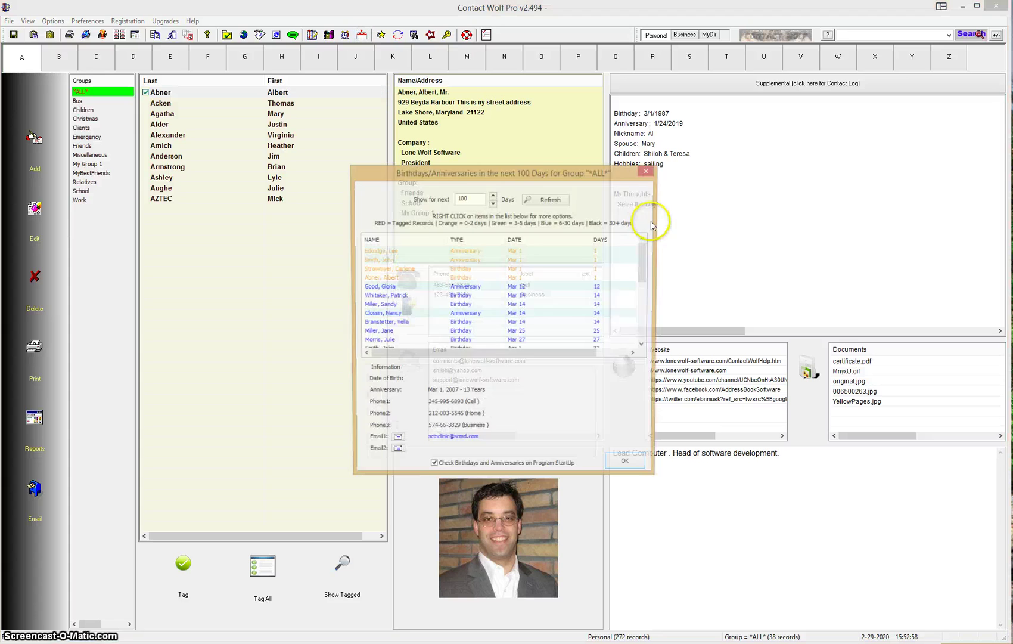